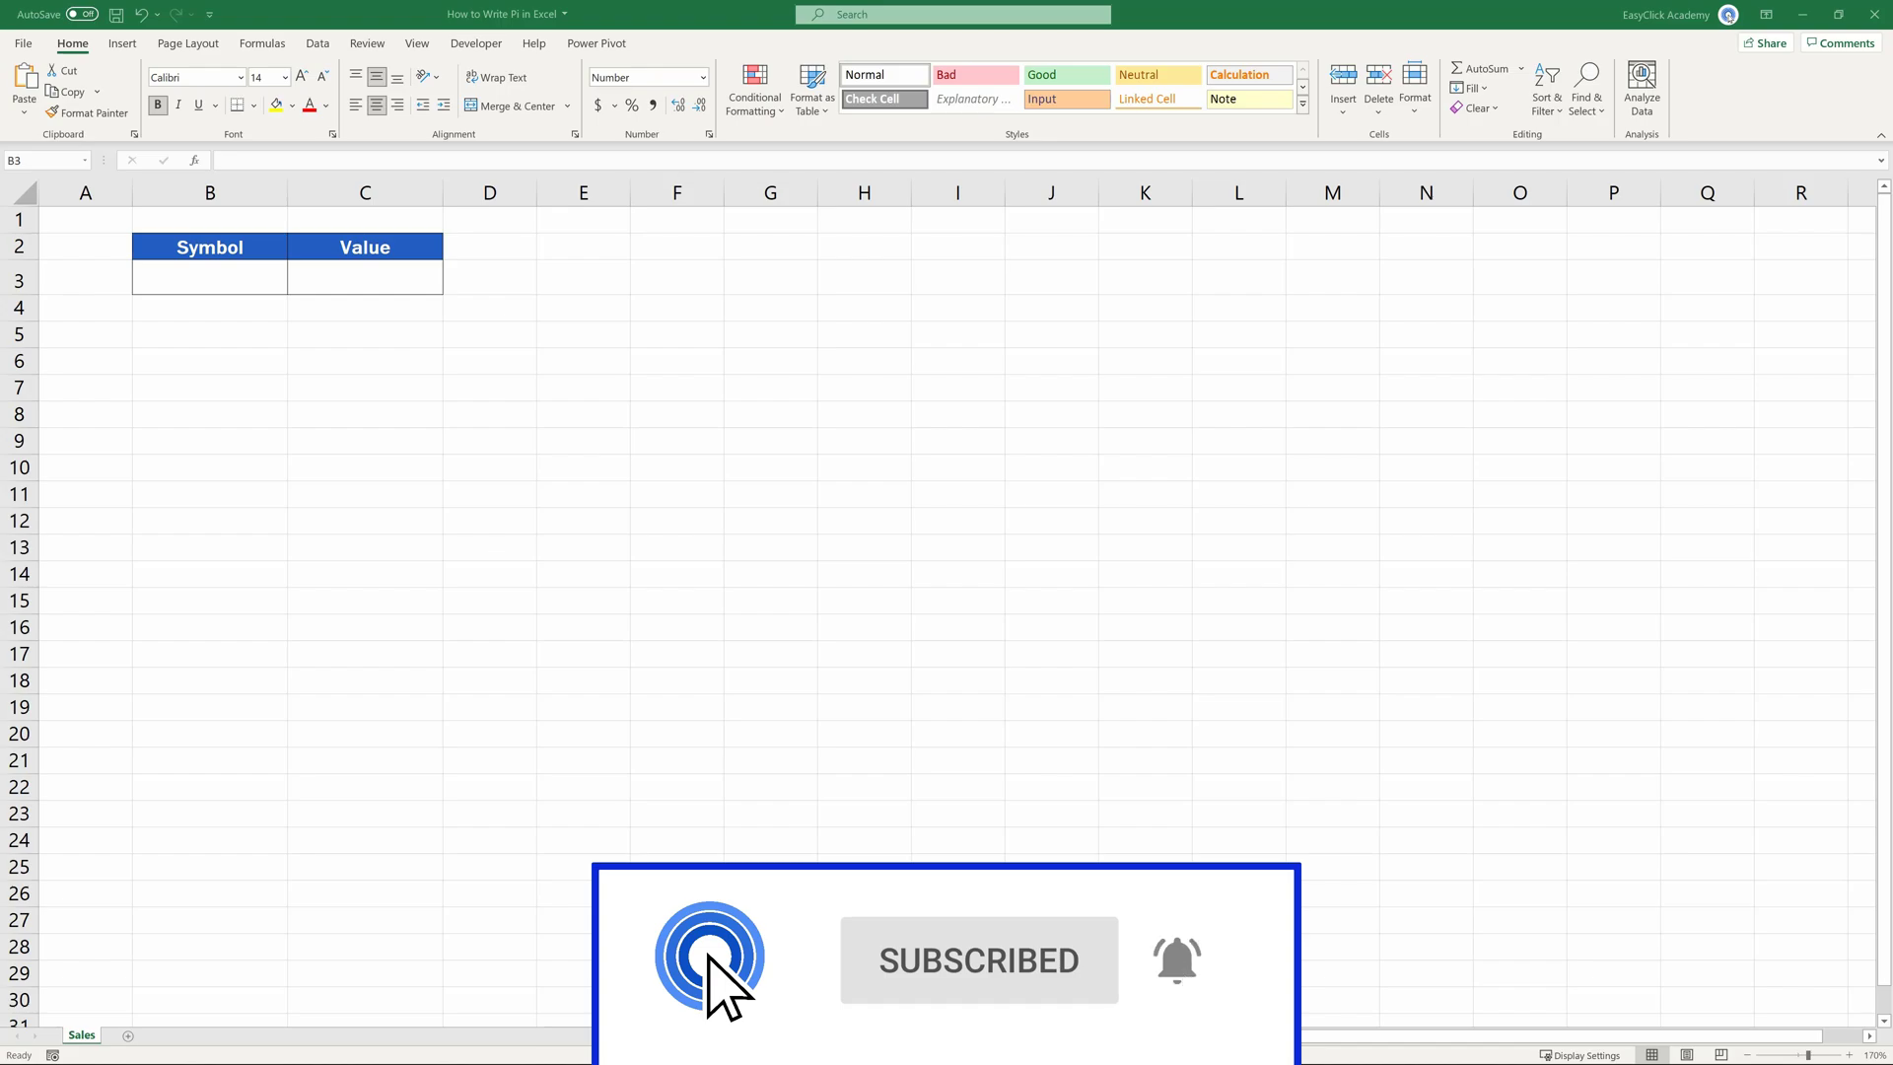
Step: Turn the letter p in cell B3 into a π sign by applying the Symbol font
{"action": "left_click", "coordinate": [735, 577]}
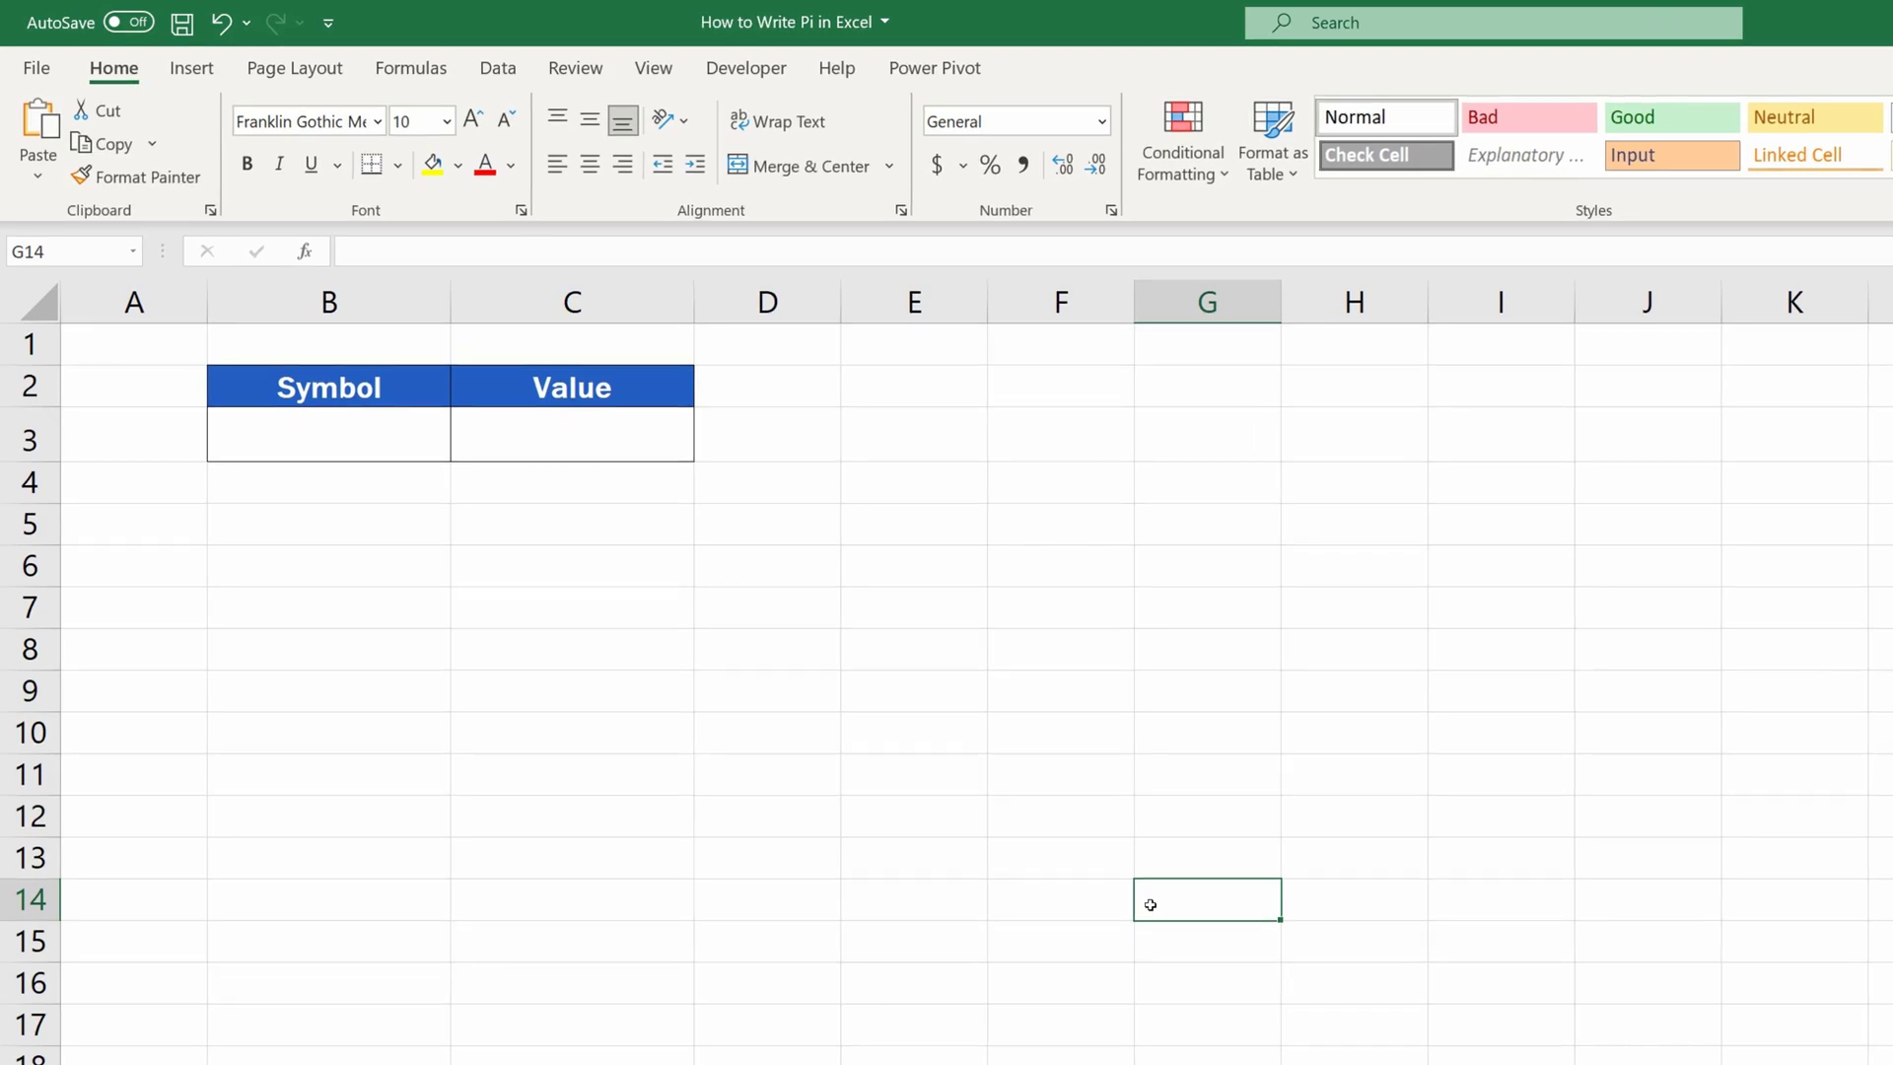
{"action": "left_click", "coordinate": [377, 454]}
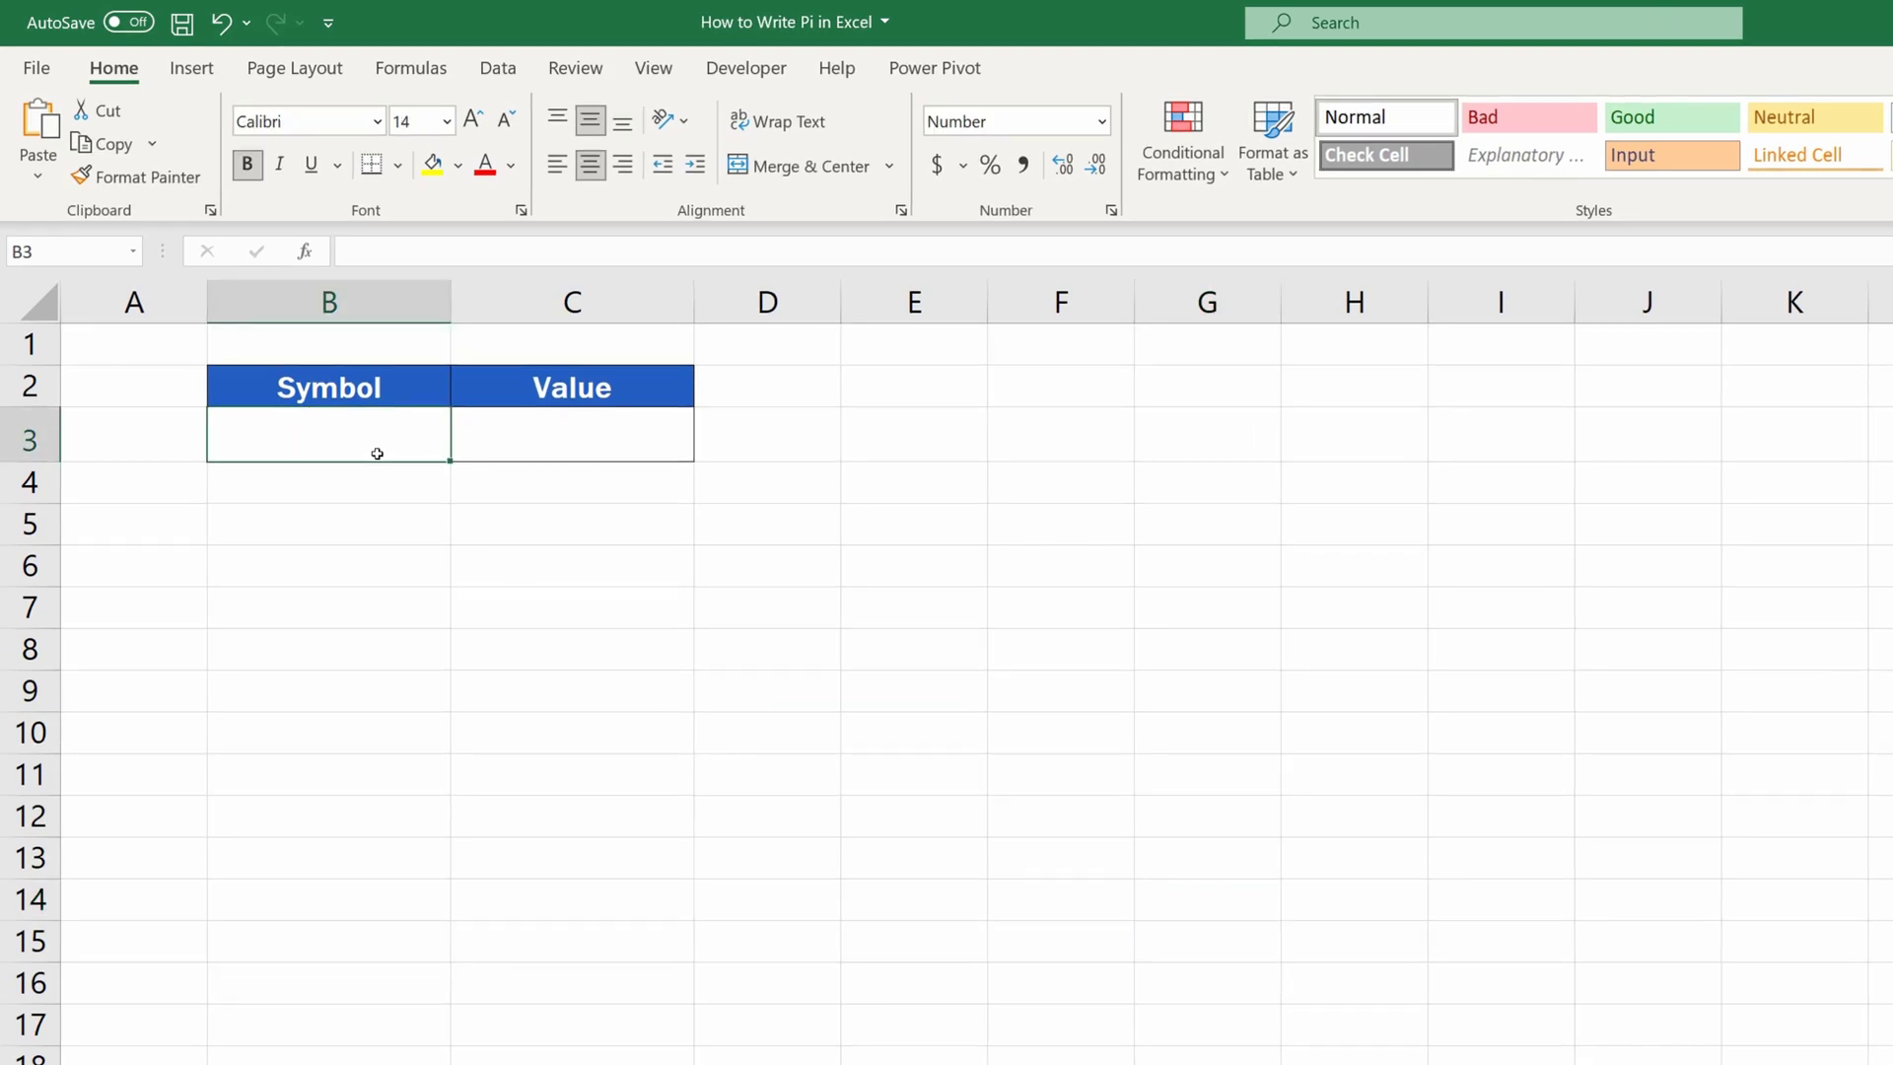
{"action": "type", "text": "p"}
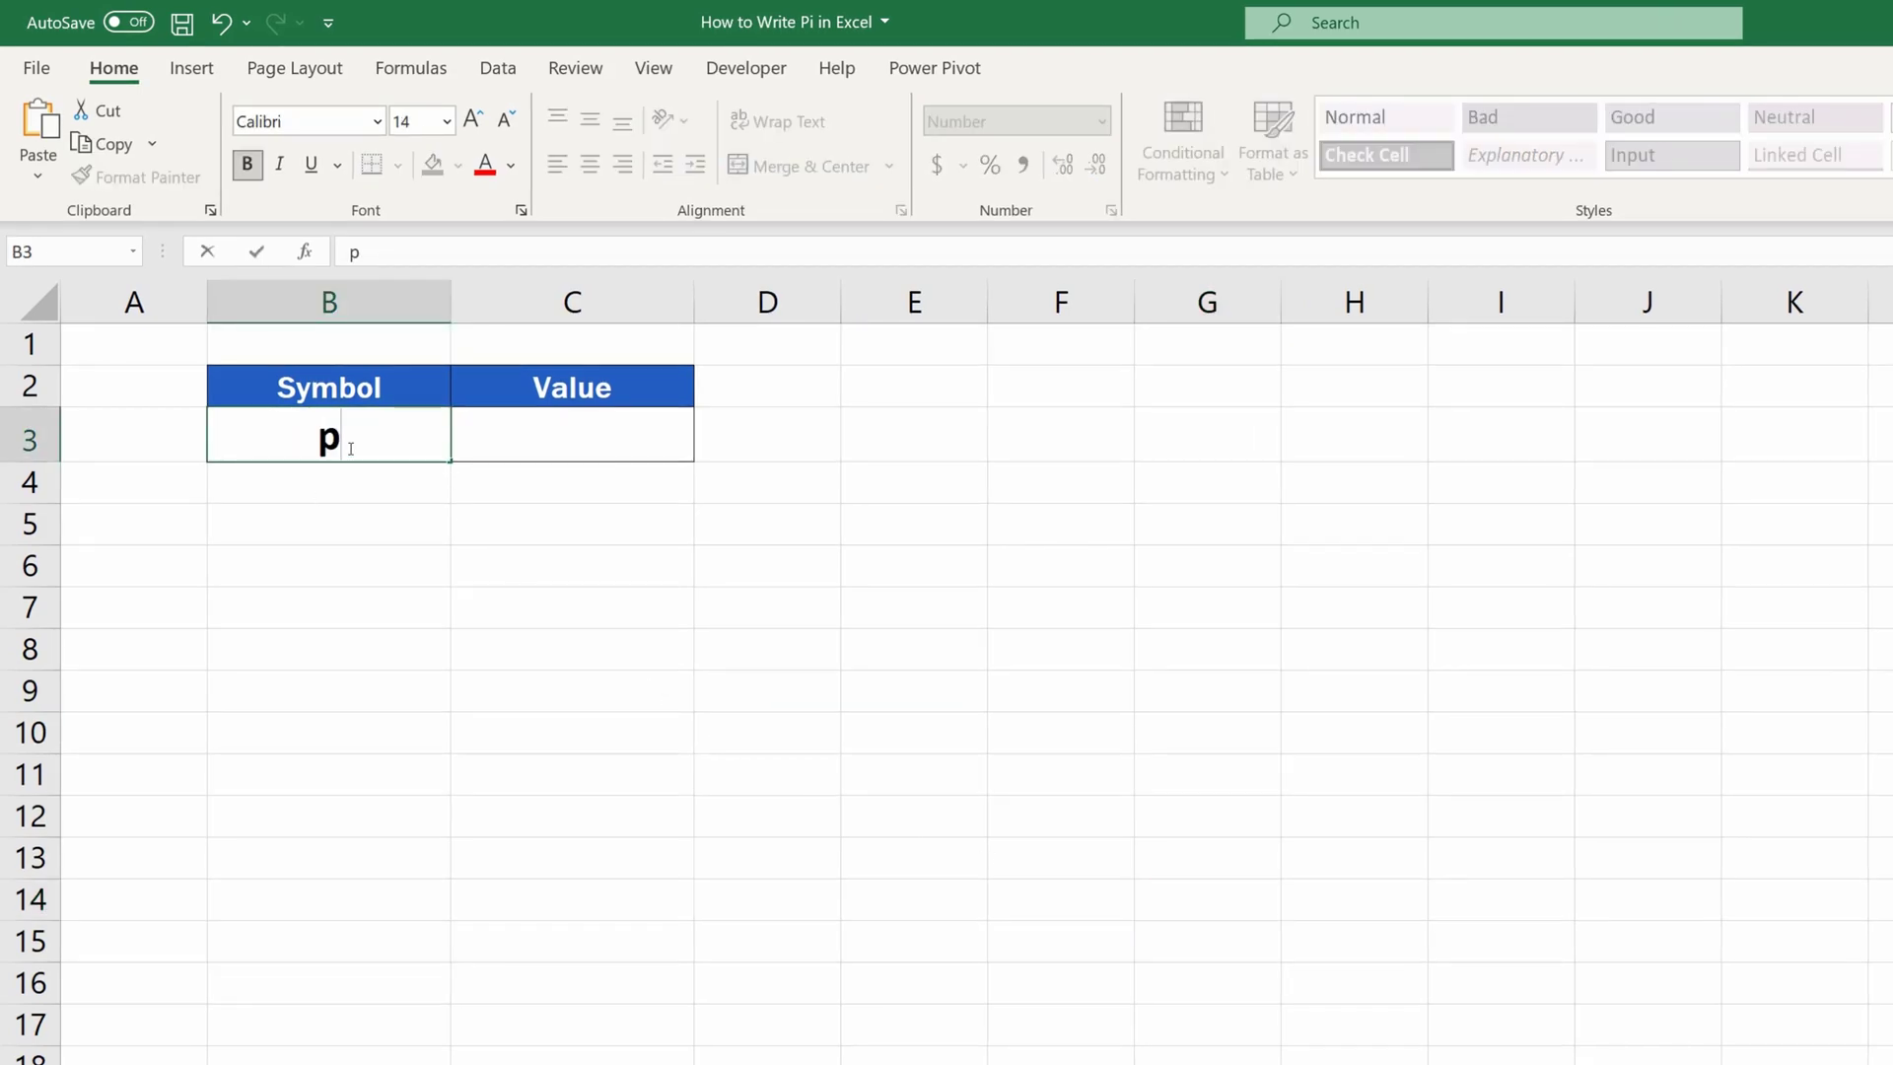
{"action": "left_click_drag", "start_coordinate": [342, 437], "coordinate": [318, 436]}
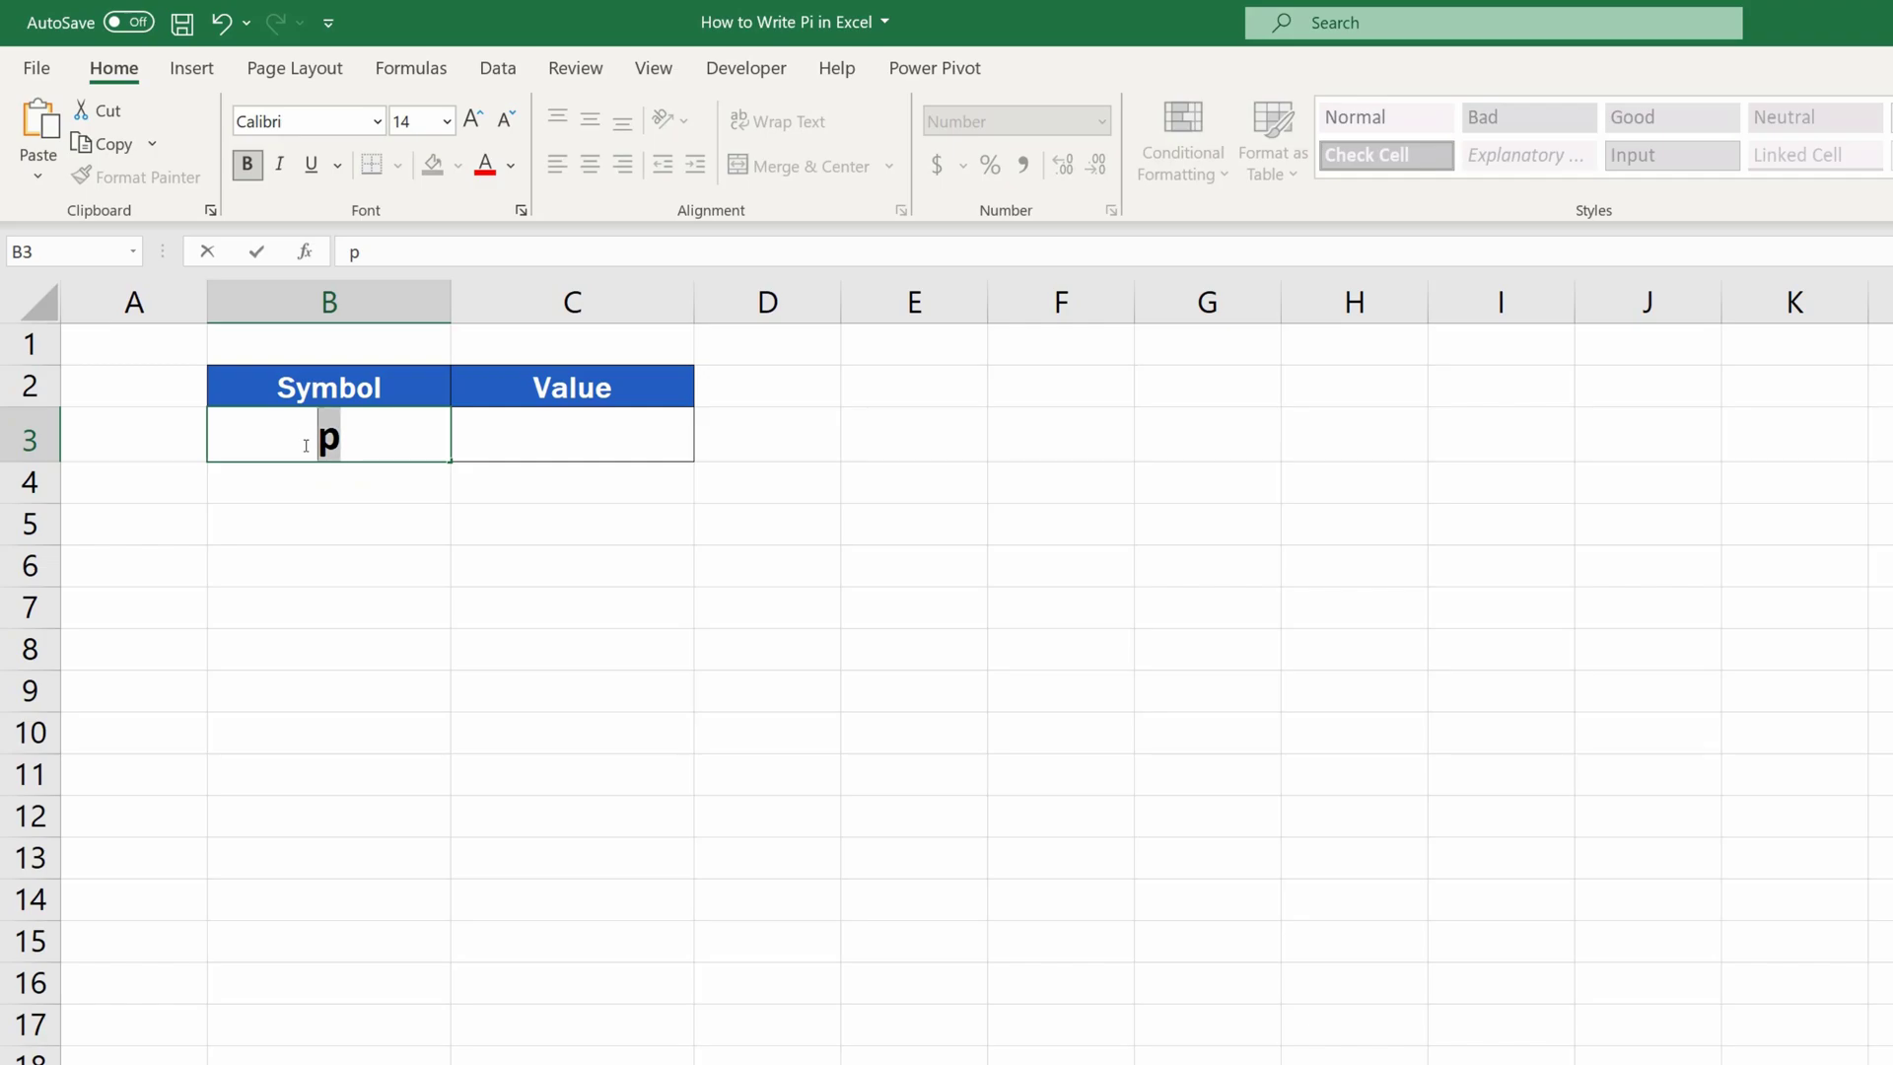
{"action": "left_click", "coordinate": [378, 122]}
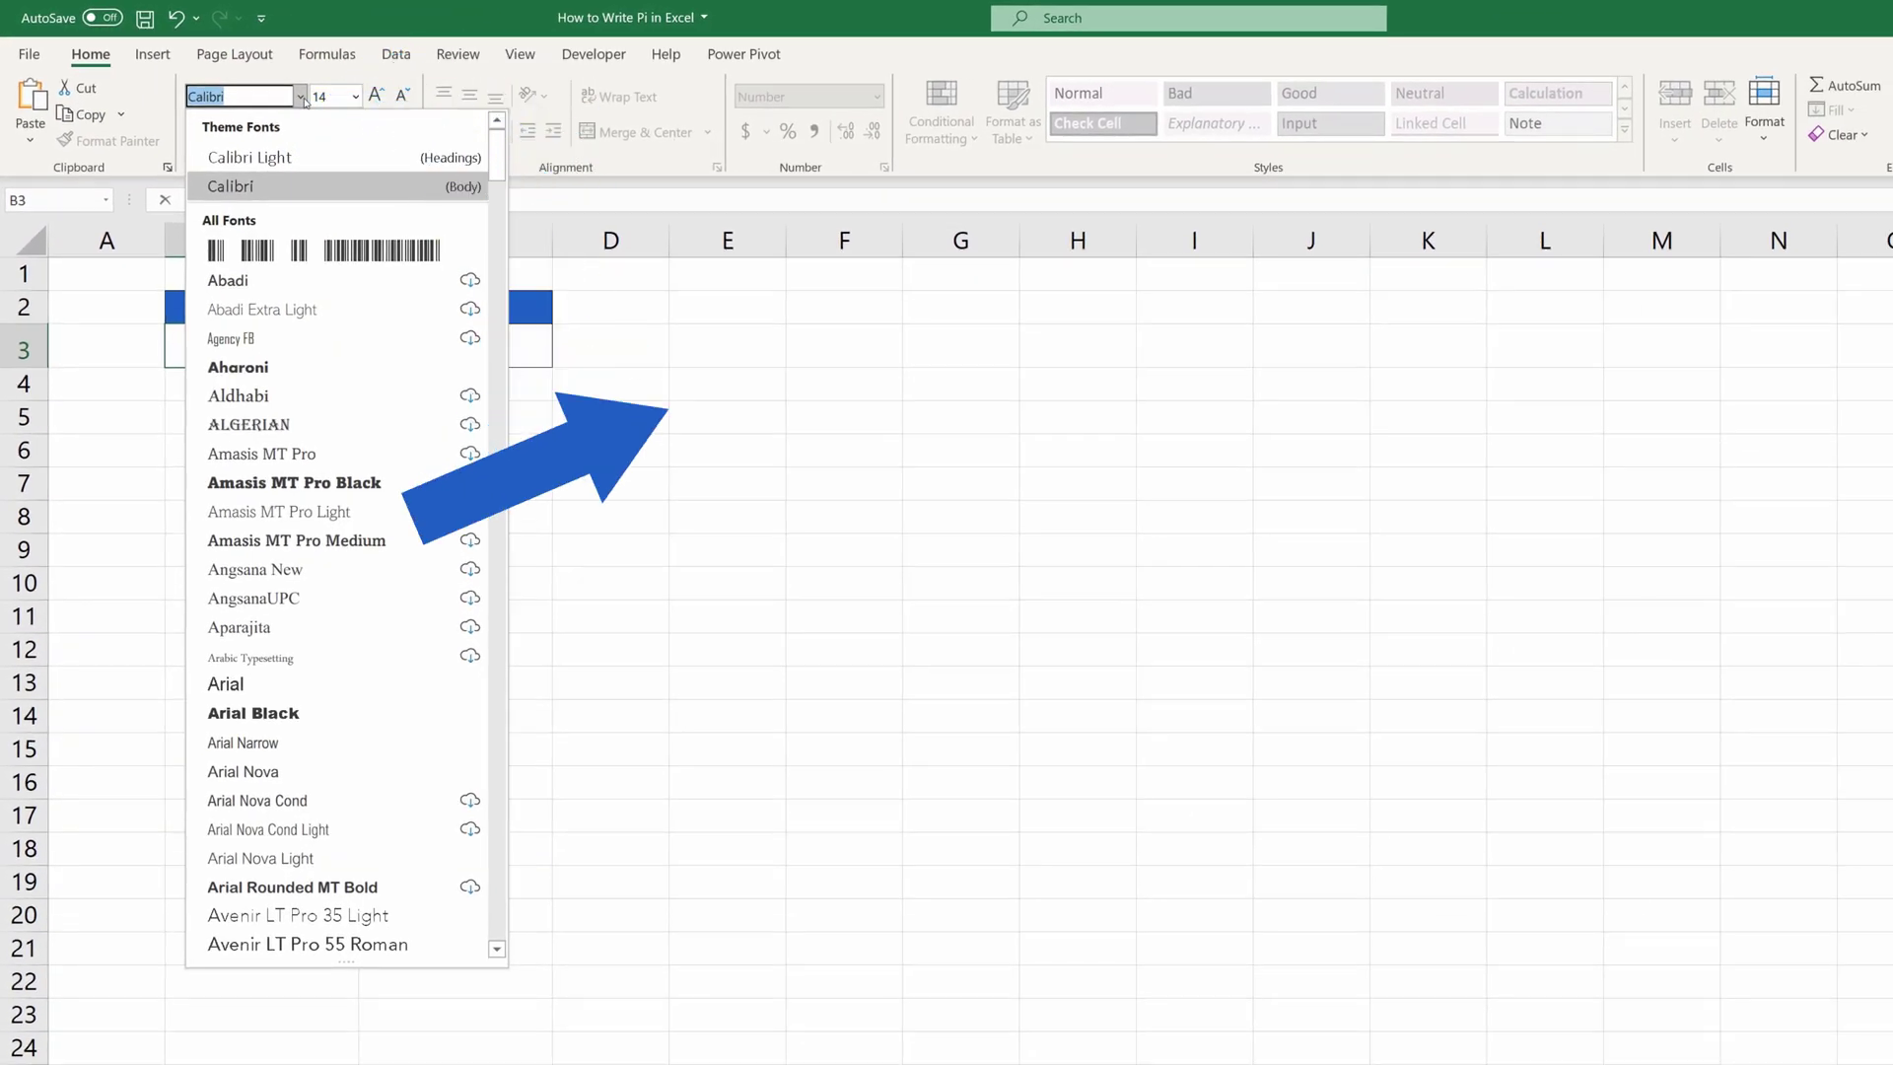
{"action": "type", "text": "Symbol"}
{"action": "left_click", "coordinate": [273, 946]}
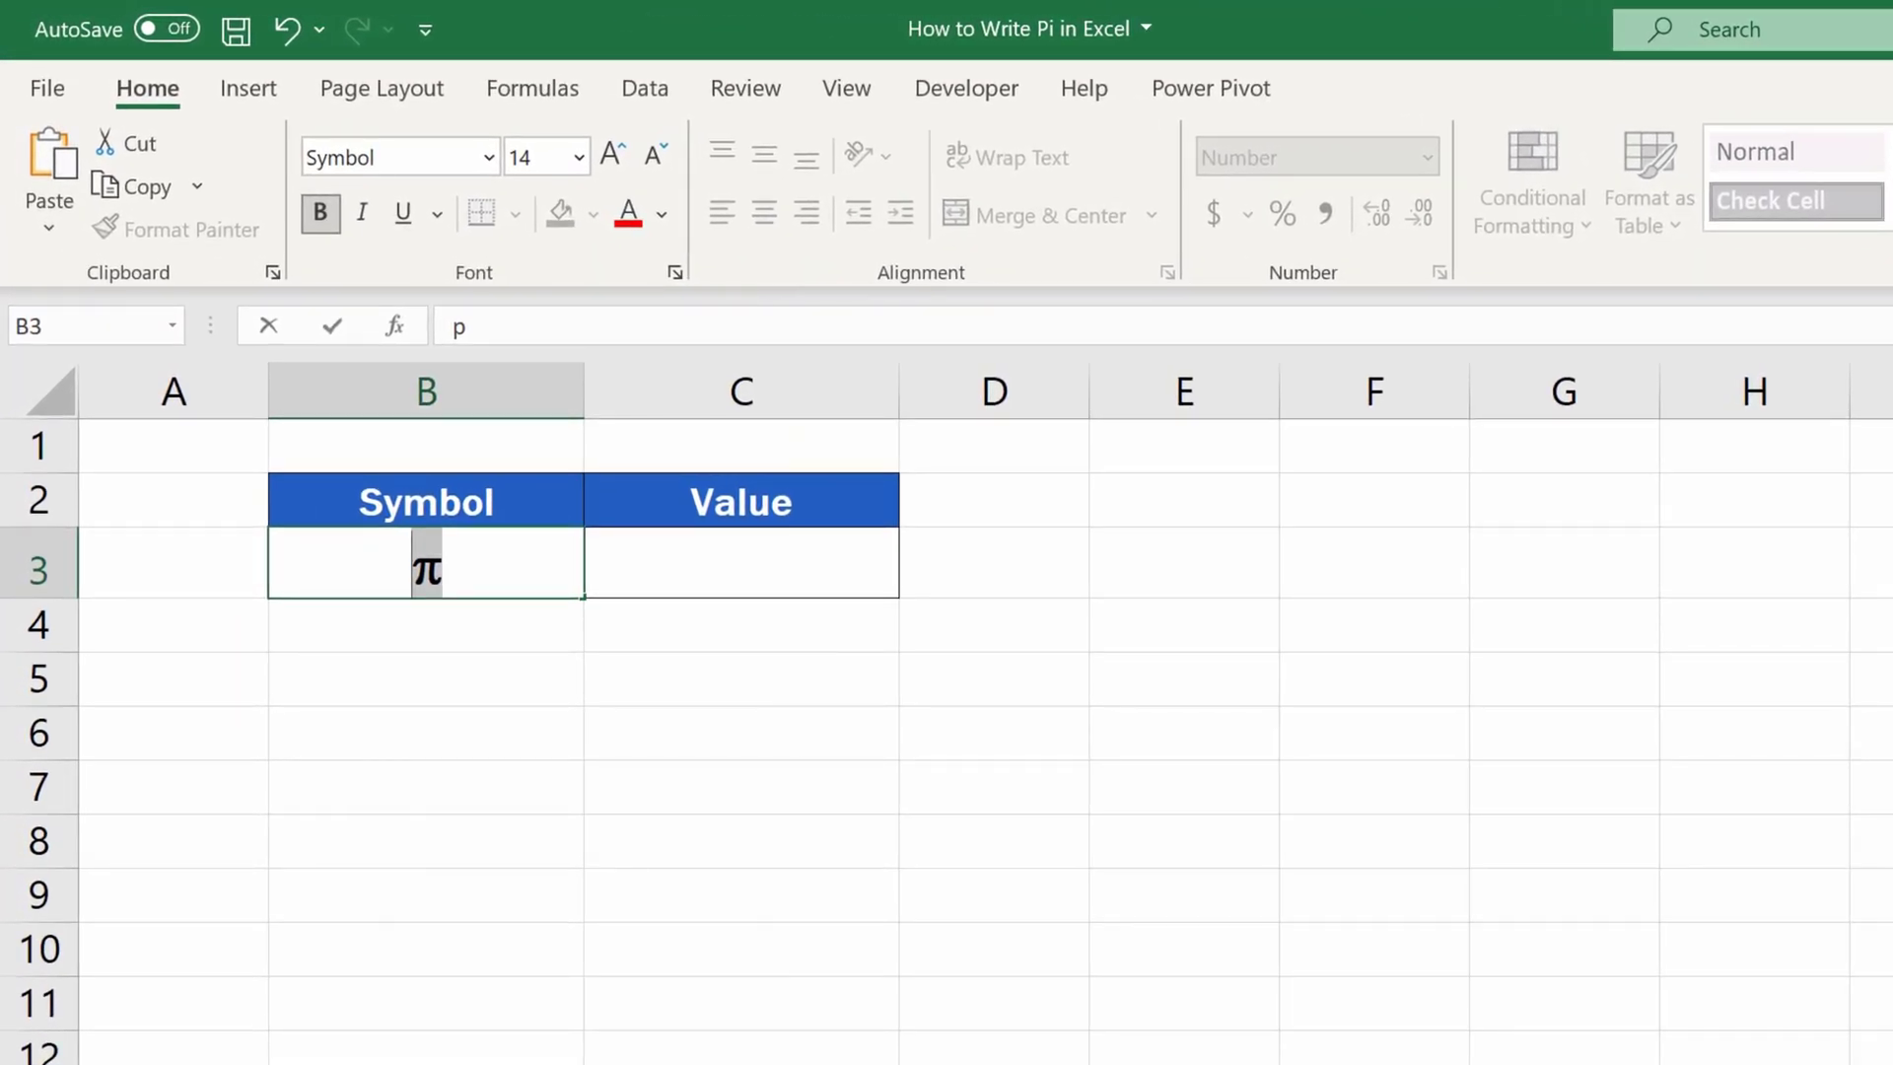
Step: Enter the =PI() formula in cell C3 under Value
{"action": "left_click", "coordinate": [786, 836]}
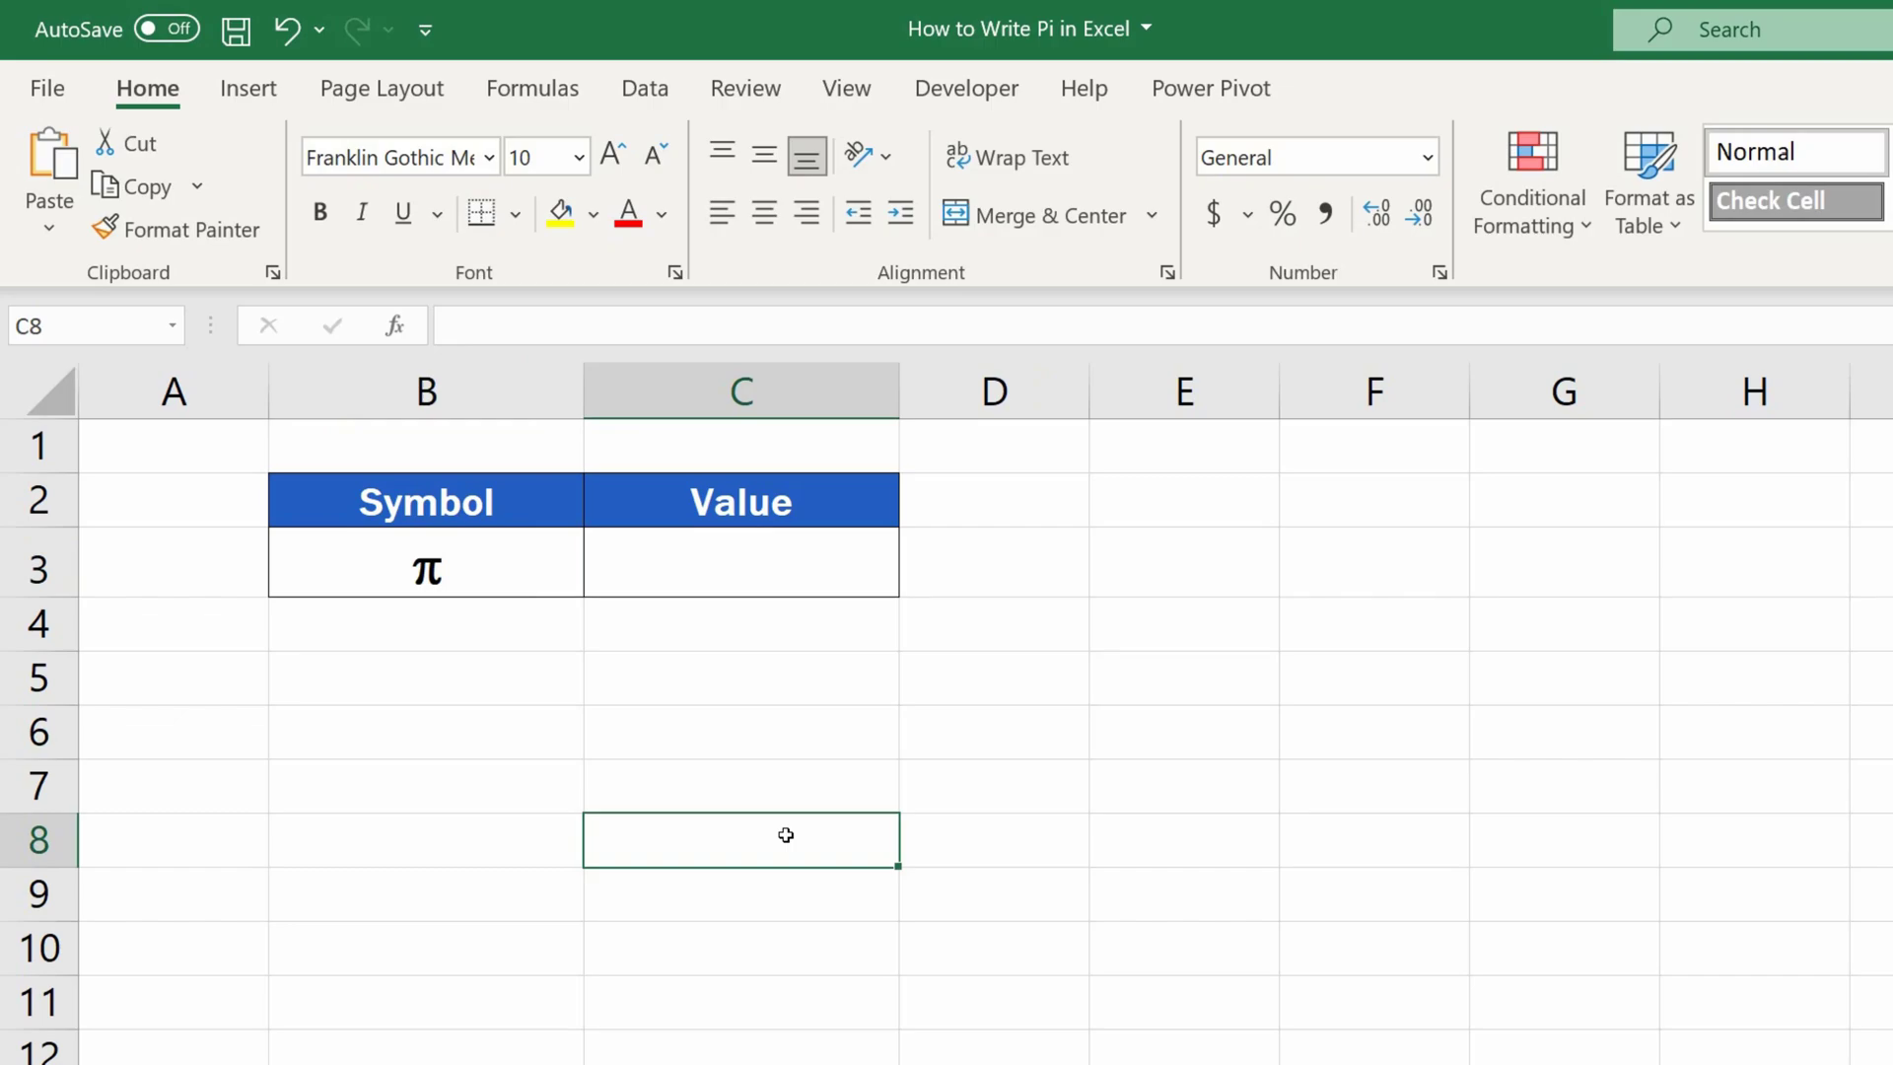
{"action": "left_click", "coordinate": [782, 556]}
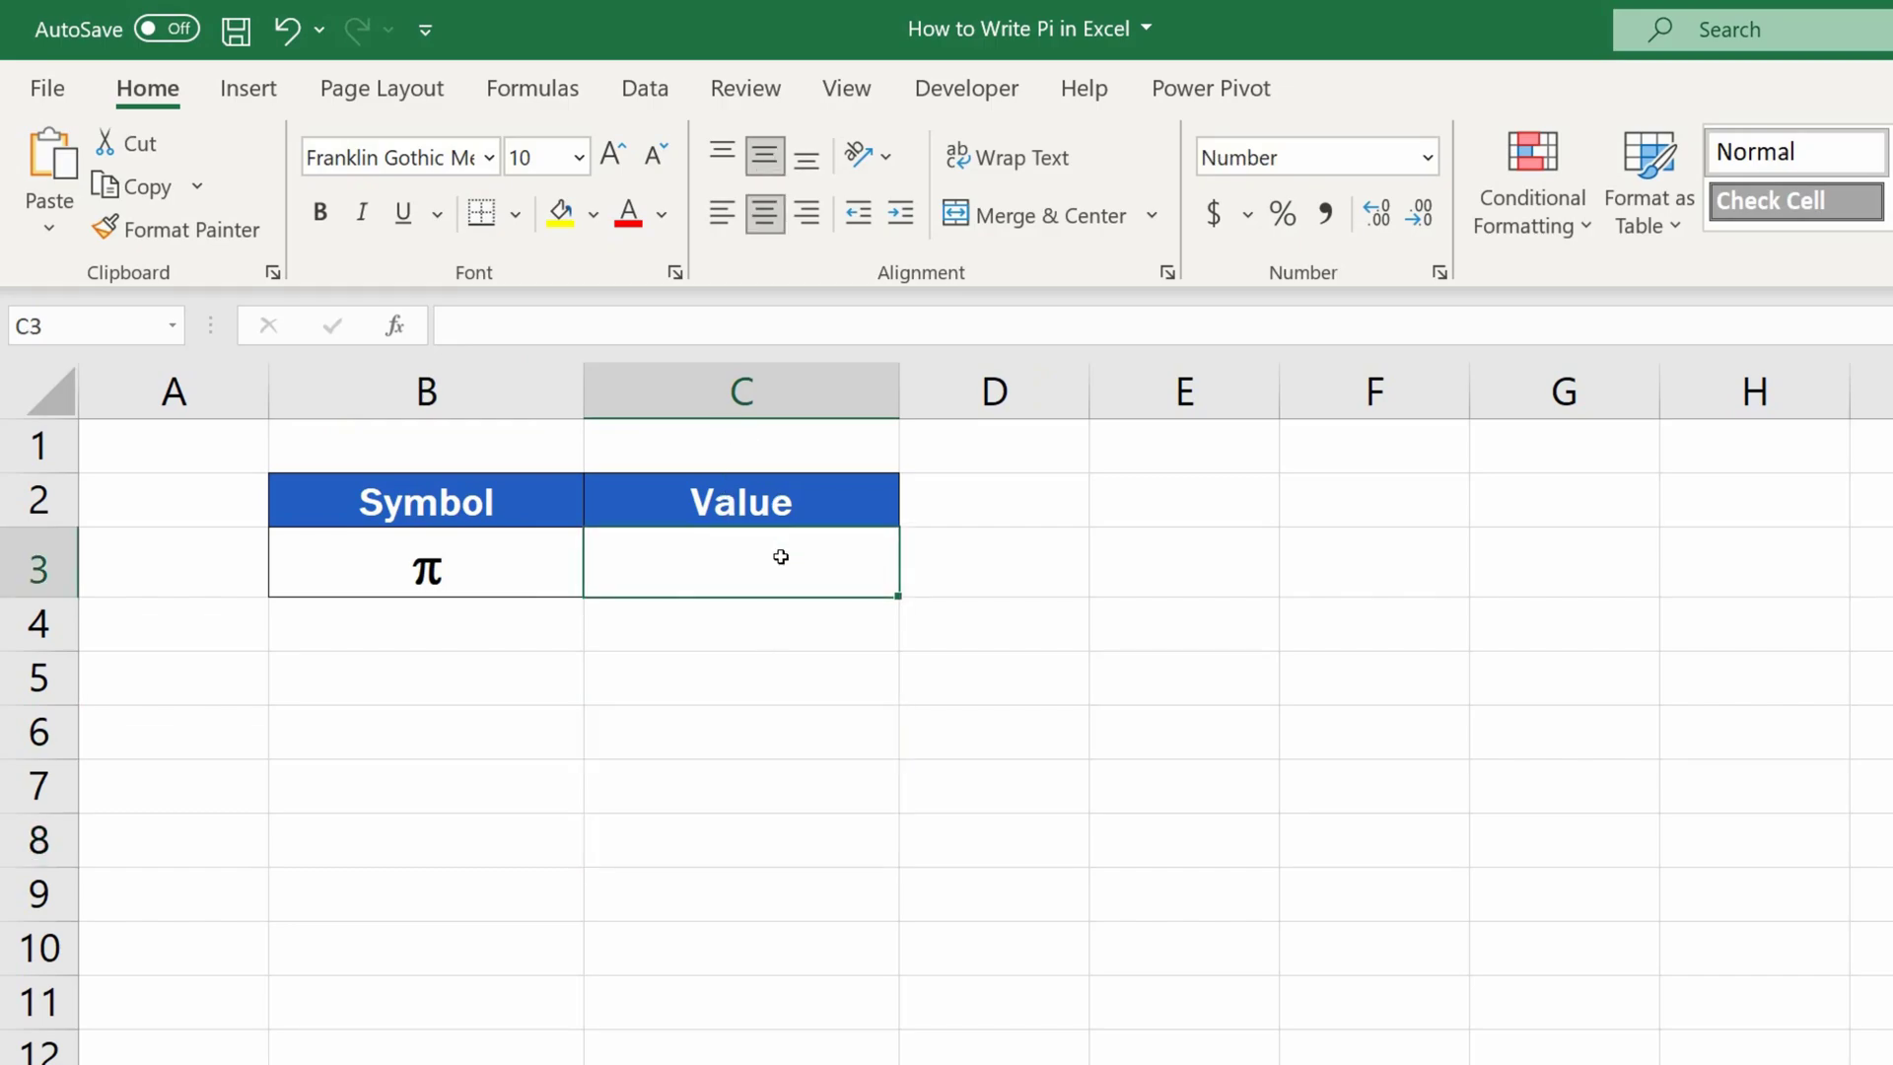
{"action": "type", "text": "="}
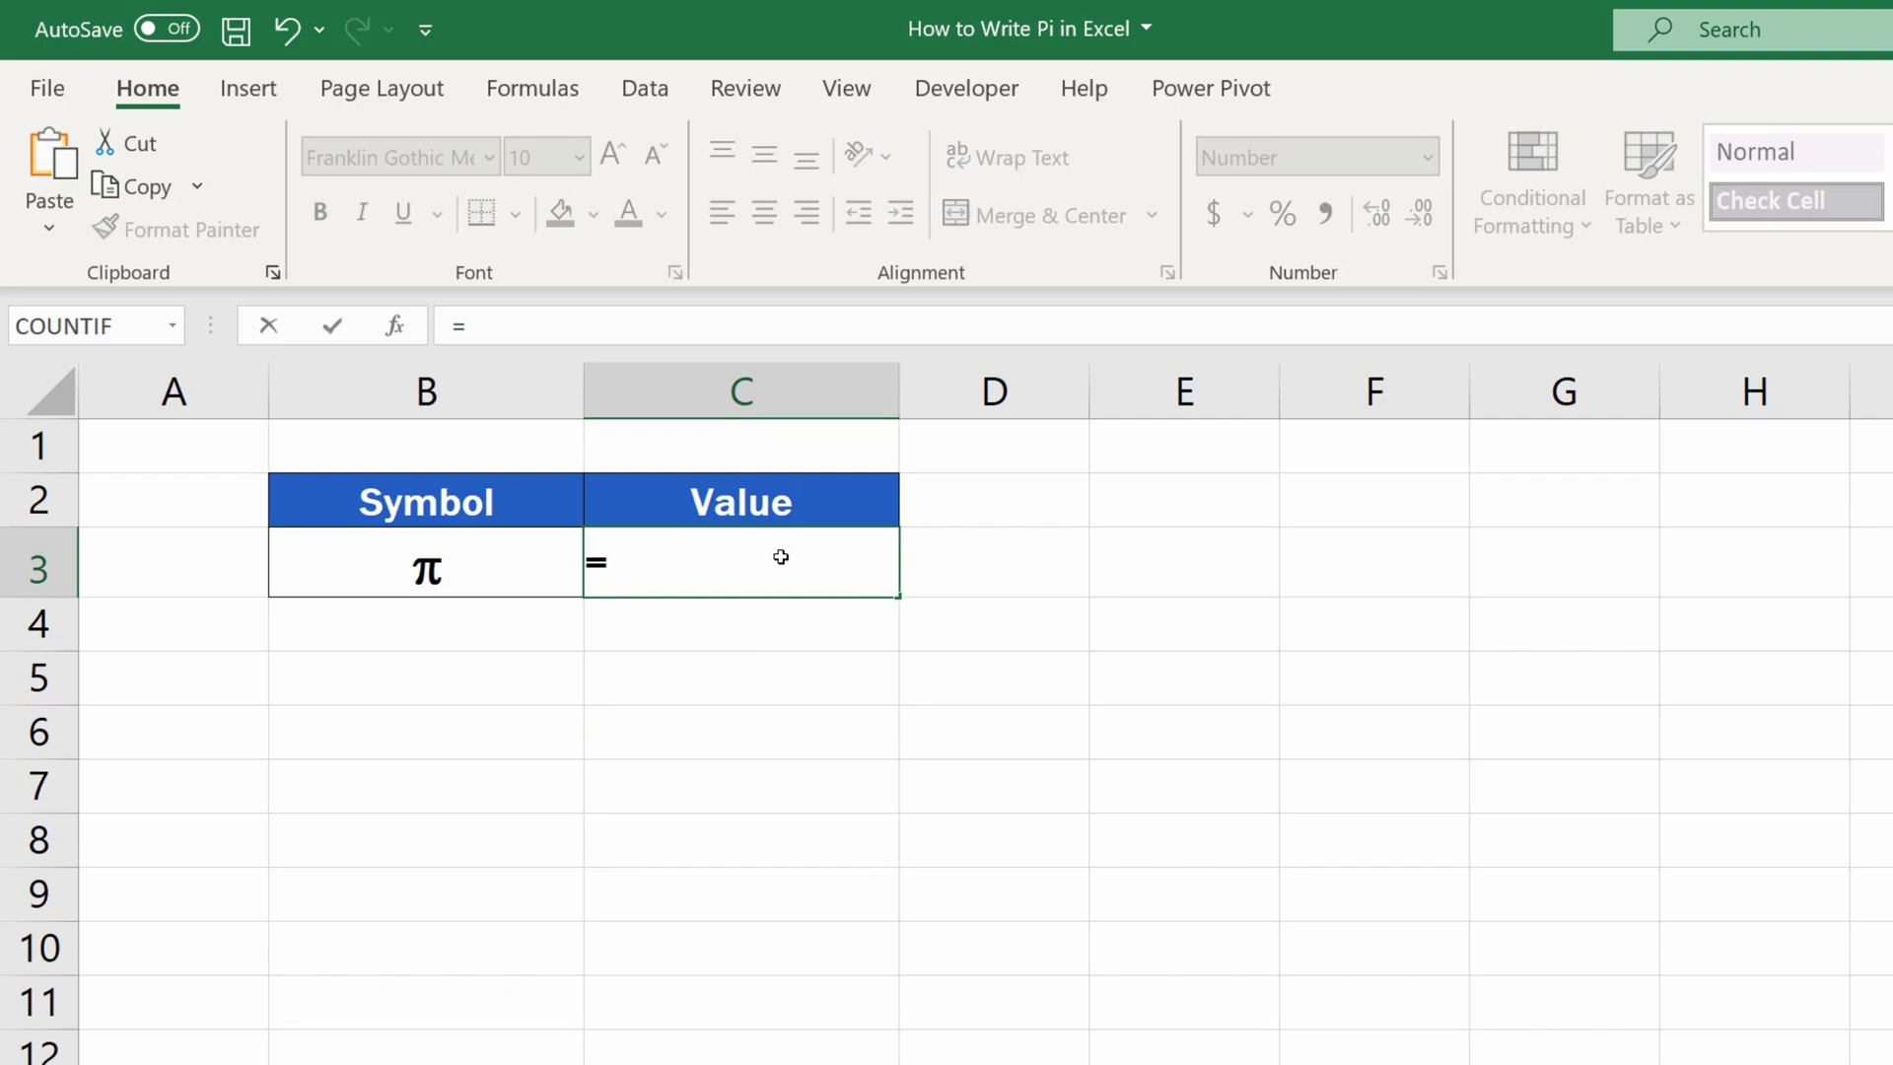
{"action": "type", "text": "pi"}
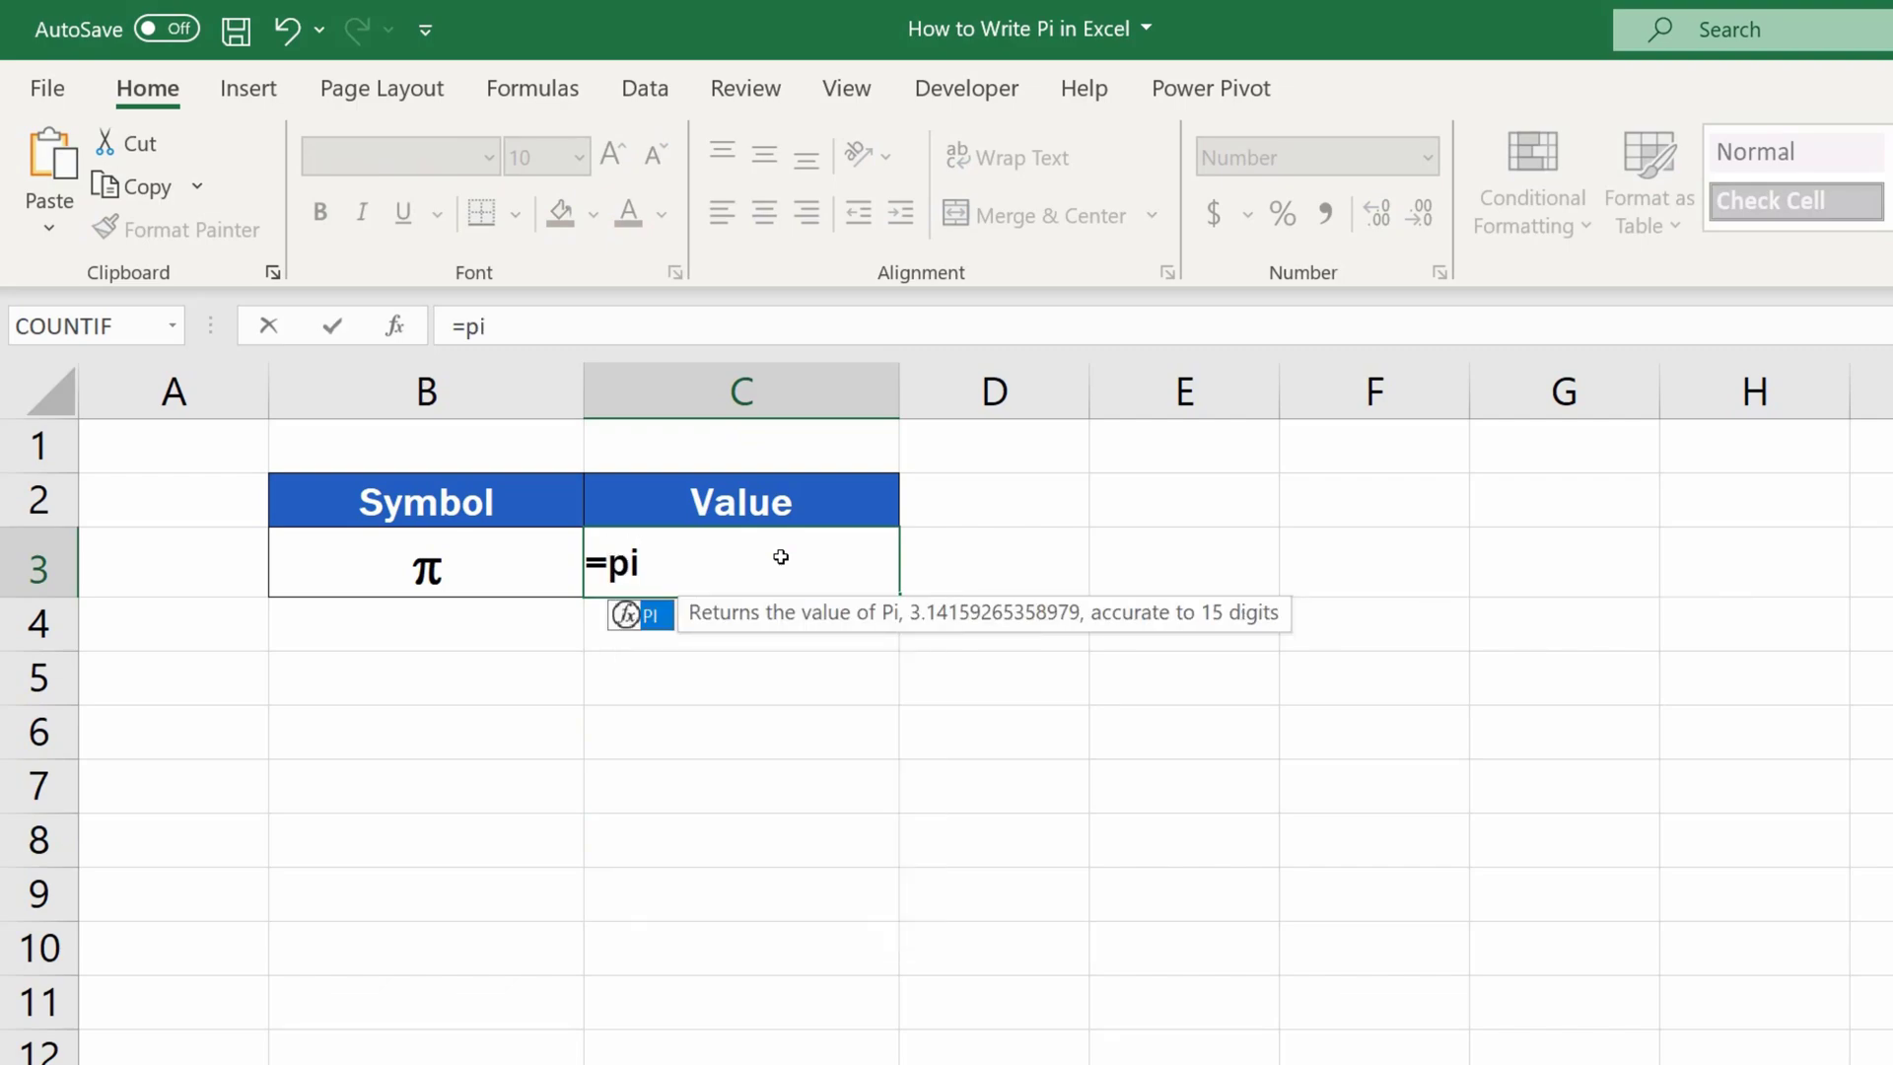
{"action": "double_click", "coordinate": [660, 615]}
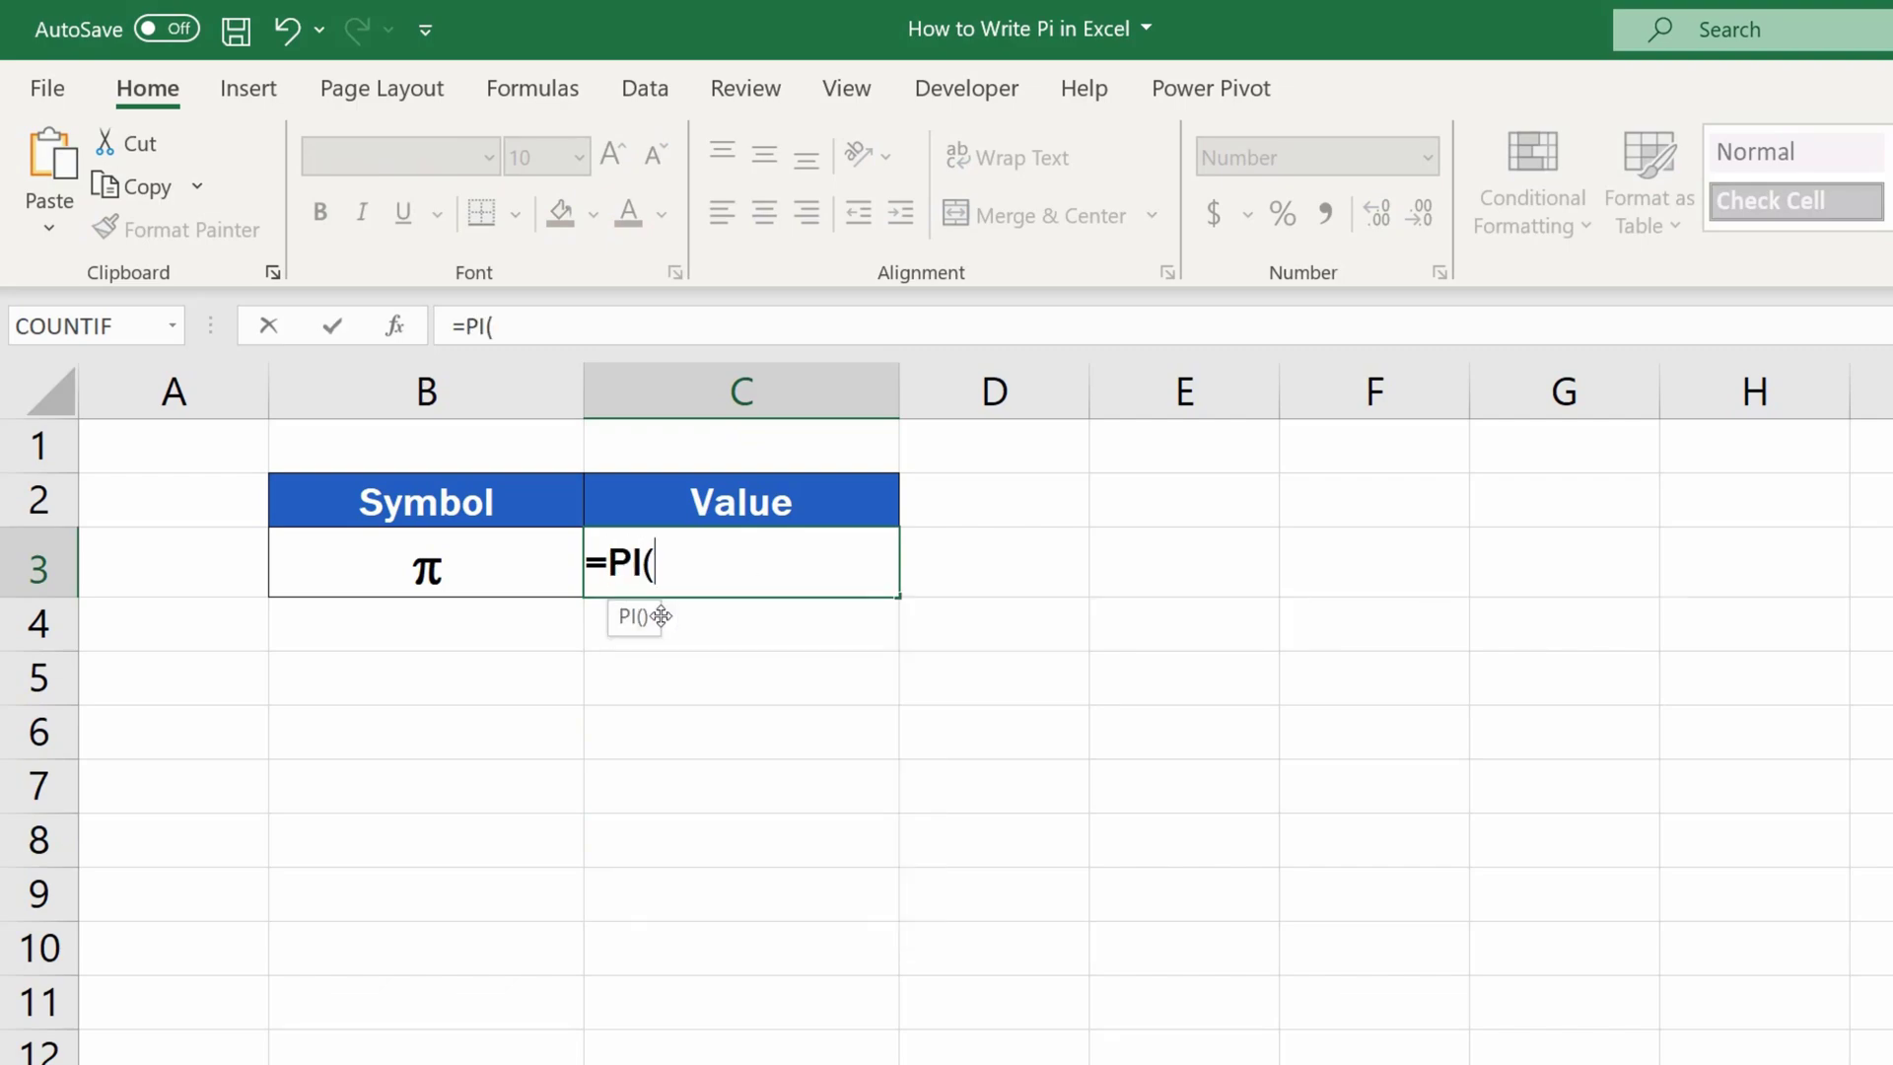
{"action": "type", "text": ")"}
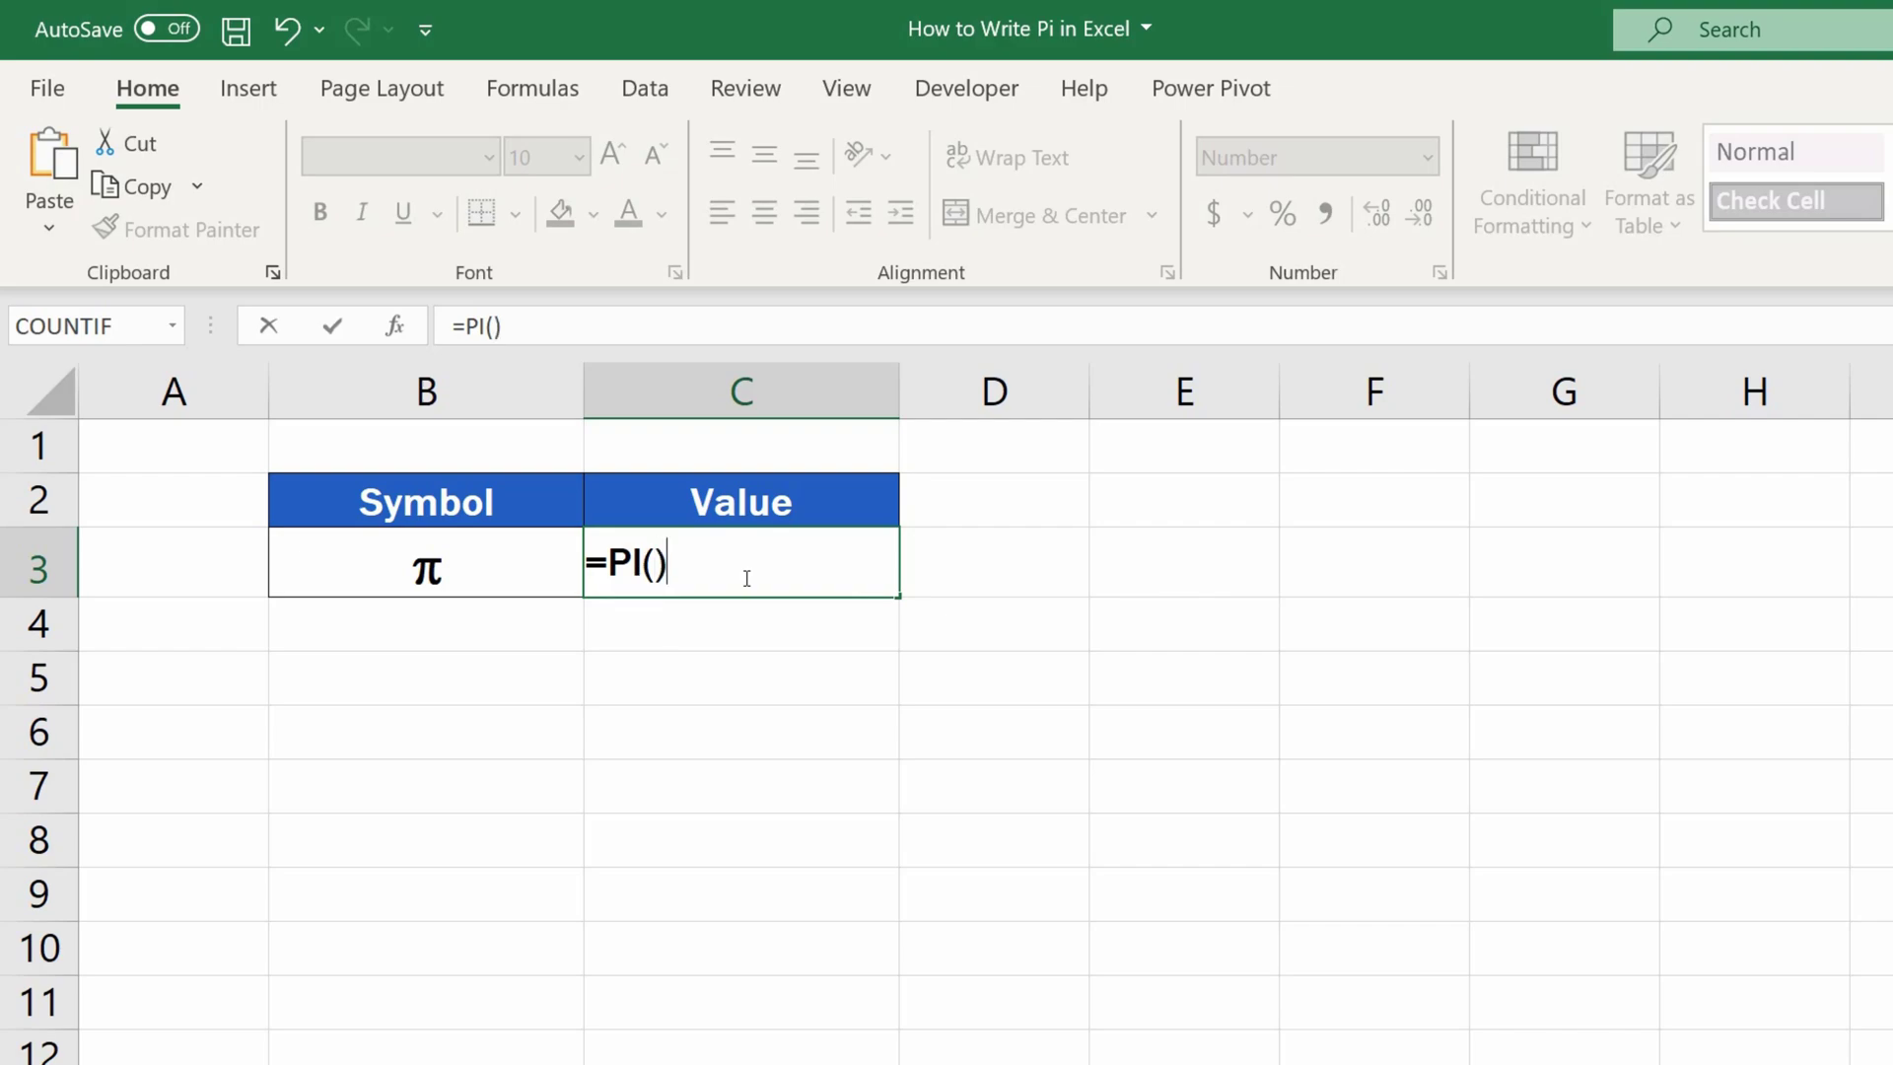
{"action": "key", "text": "Return"}
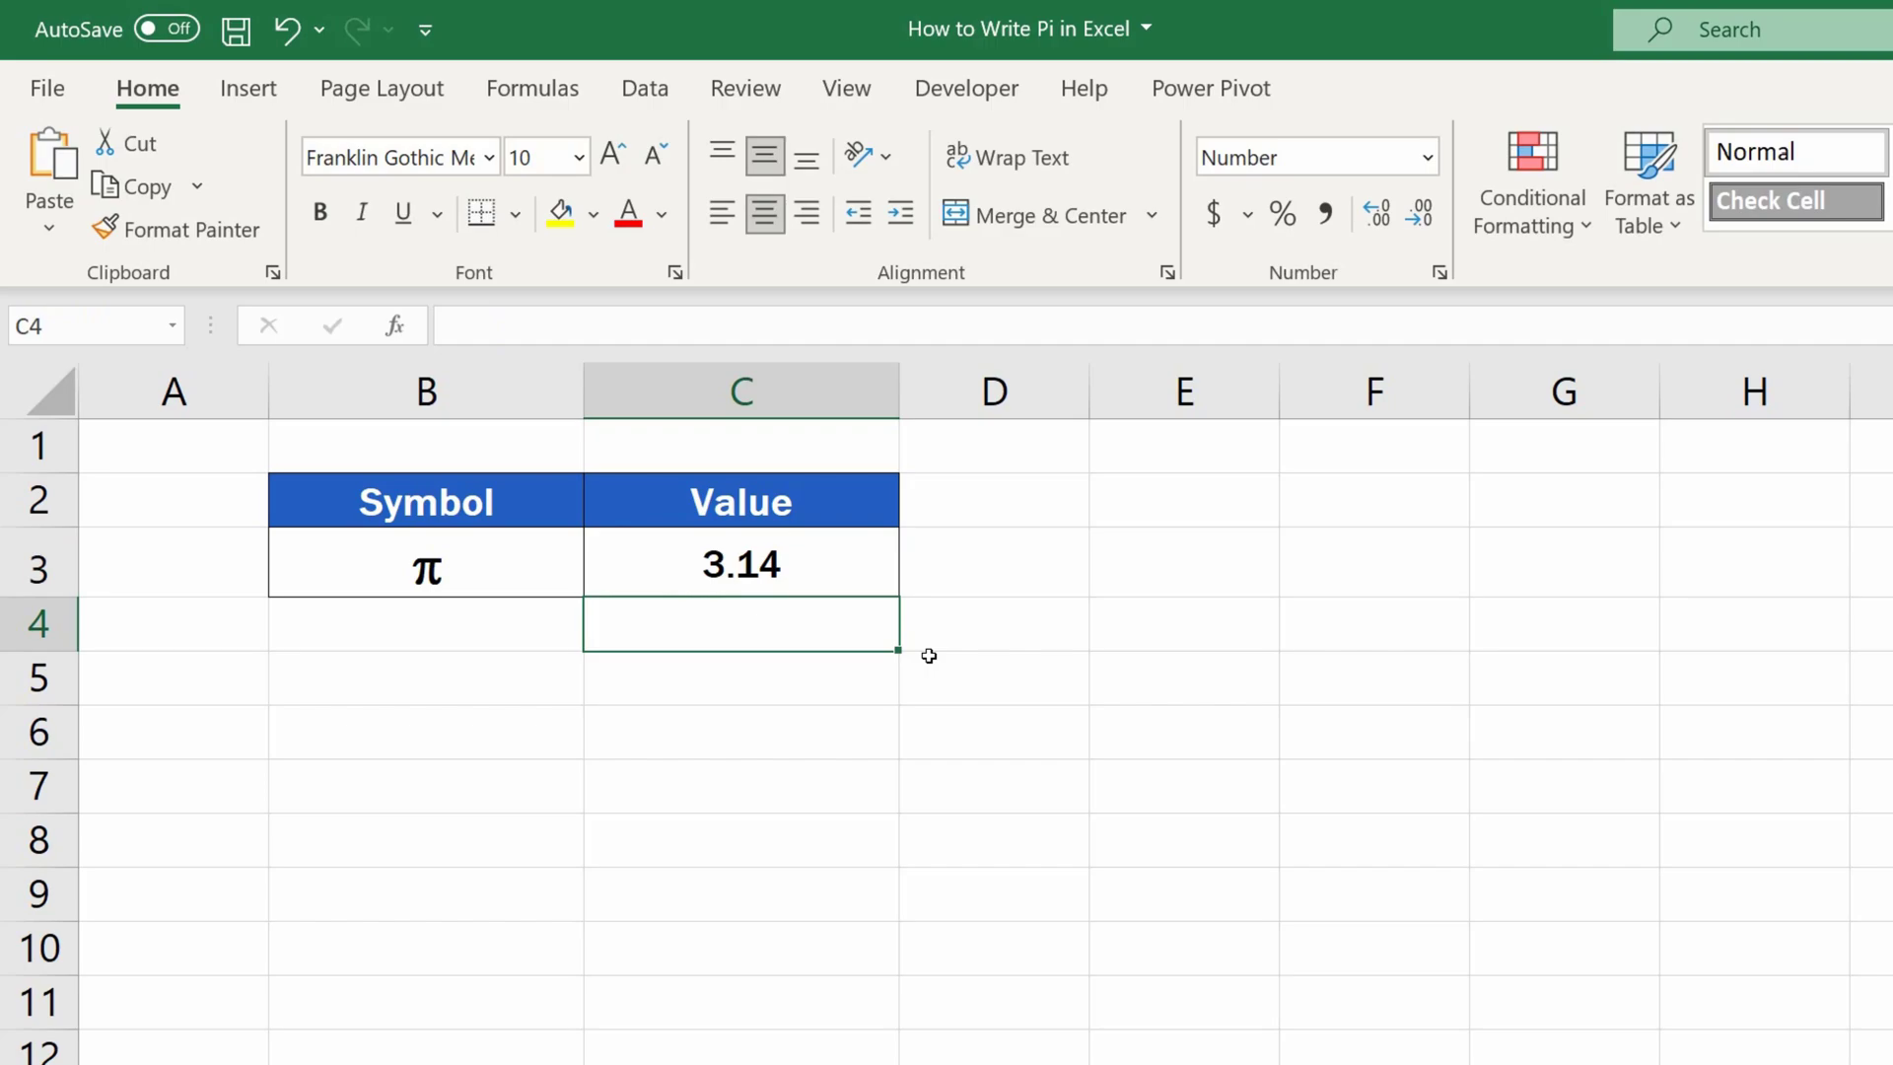
Step: Increase C3's decimal places so pi shows as 3.141592654
{"action": "key", "text": "Up"}
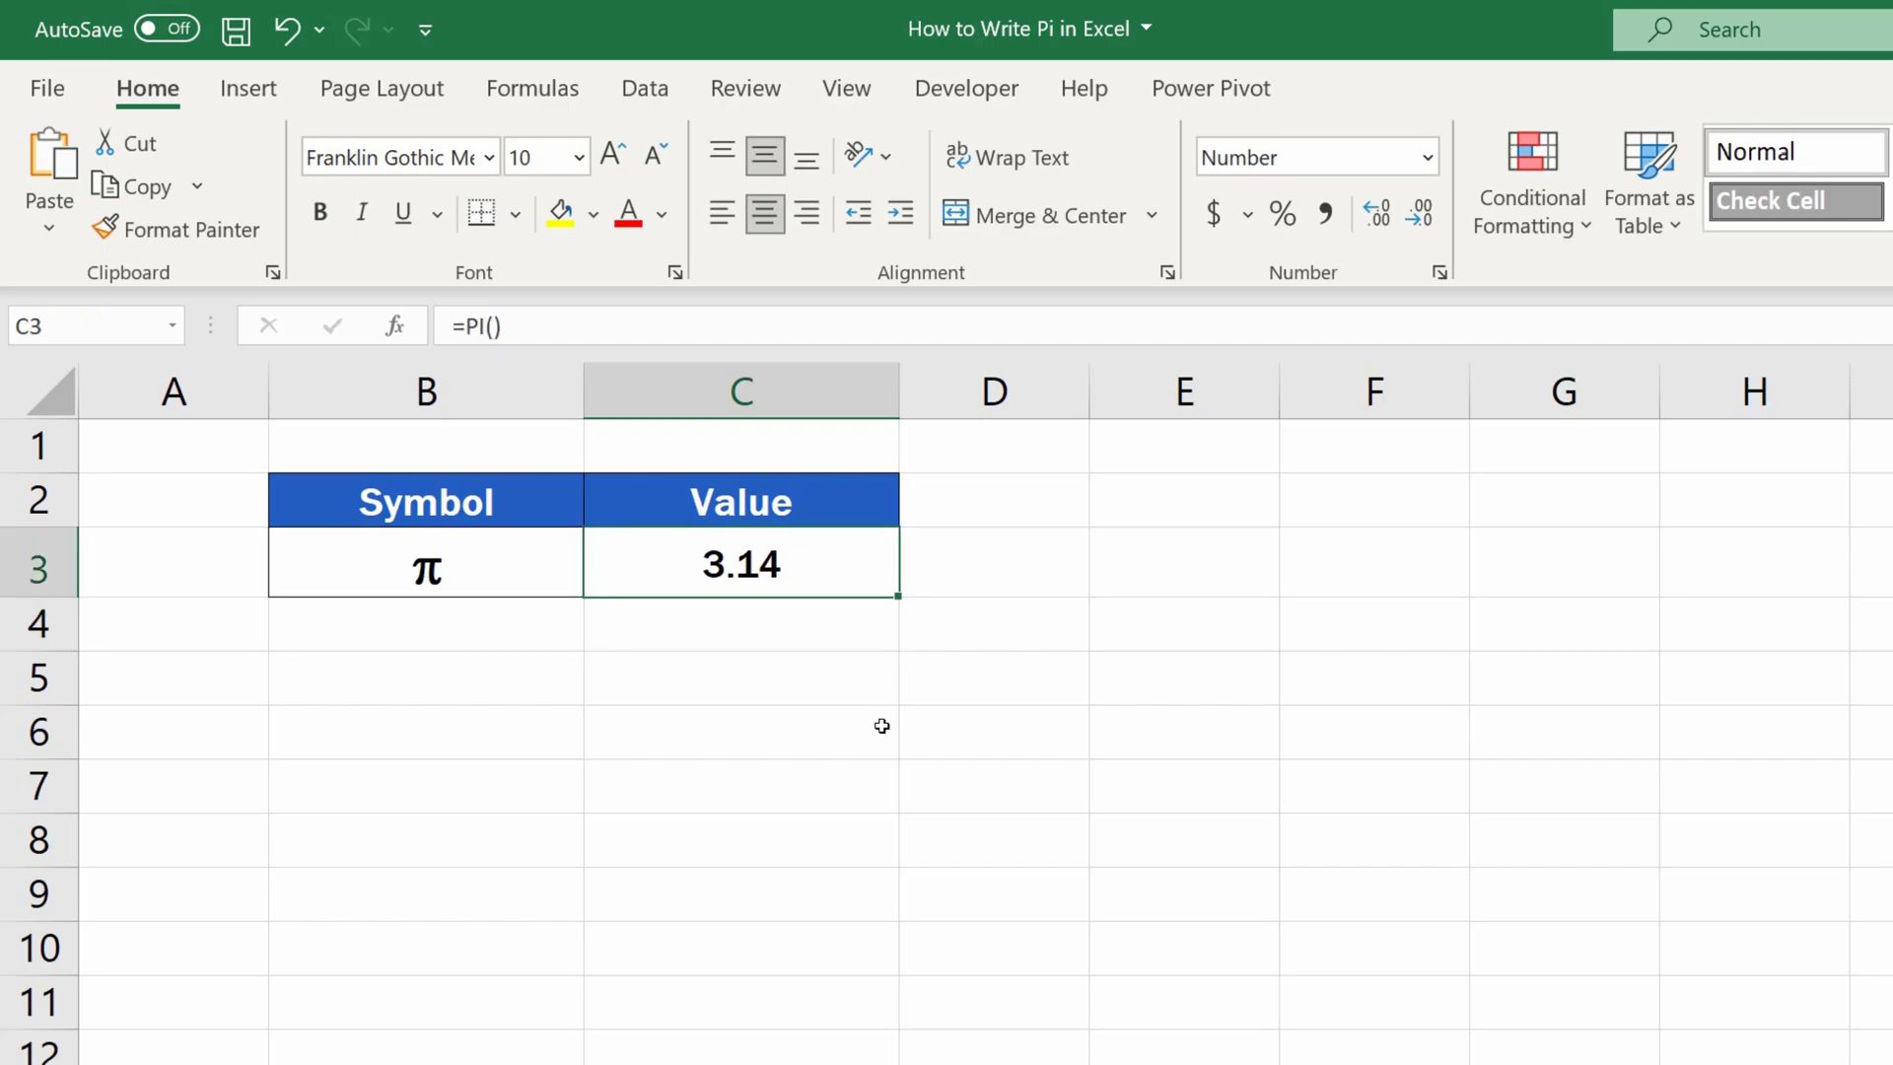
{"action": "left_click", "coordinate": [1377, 215]}
{"action": "double_click", "coordinate": [1376, 214]}
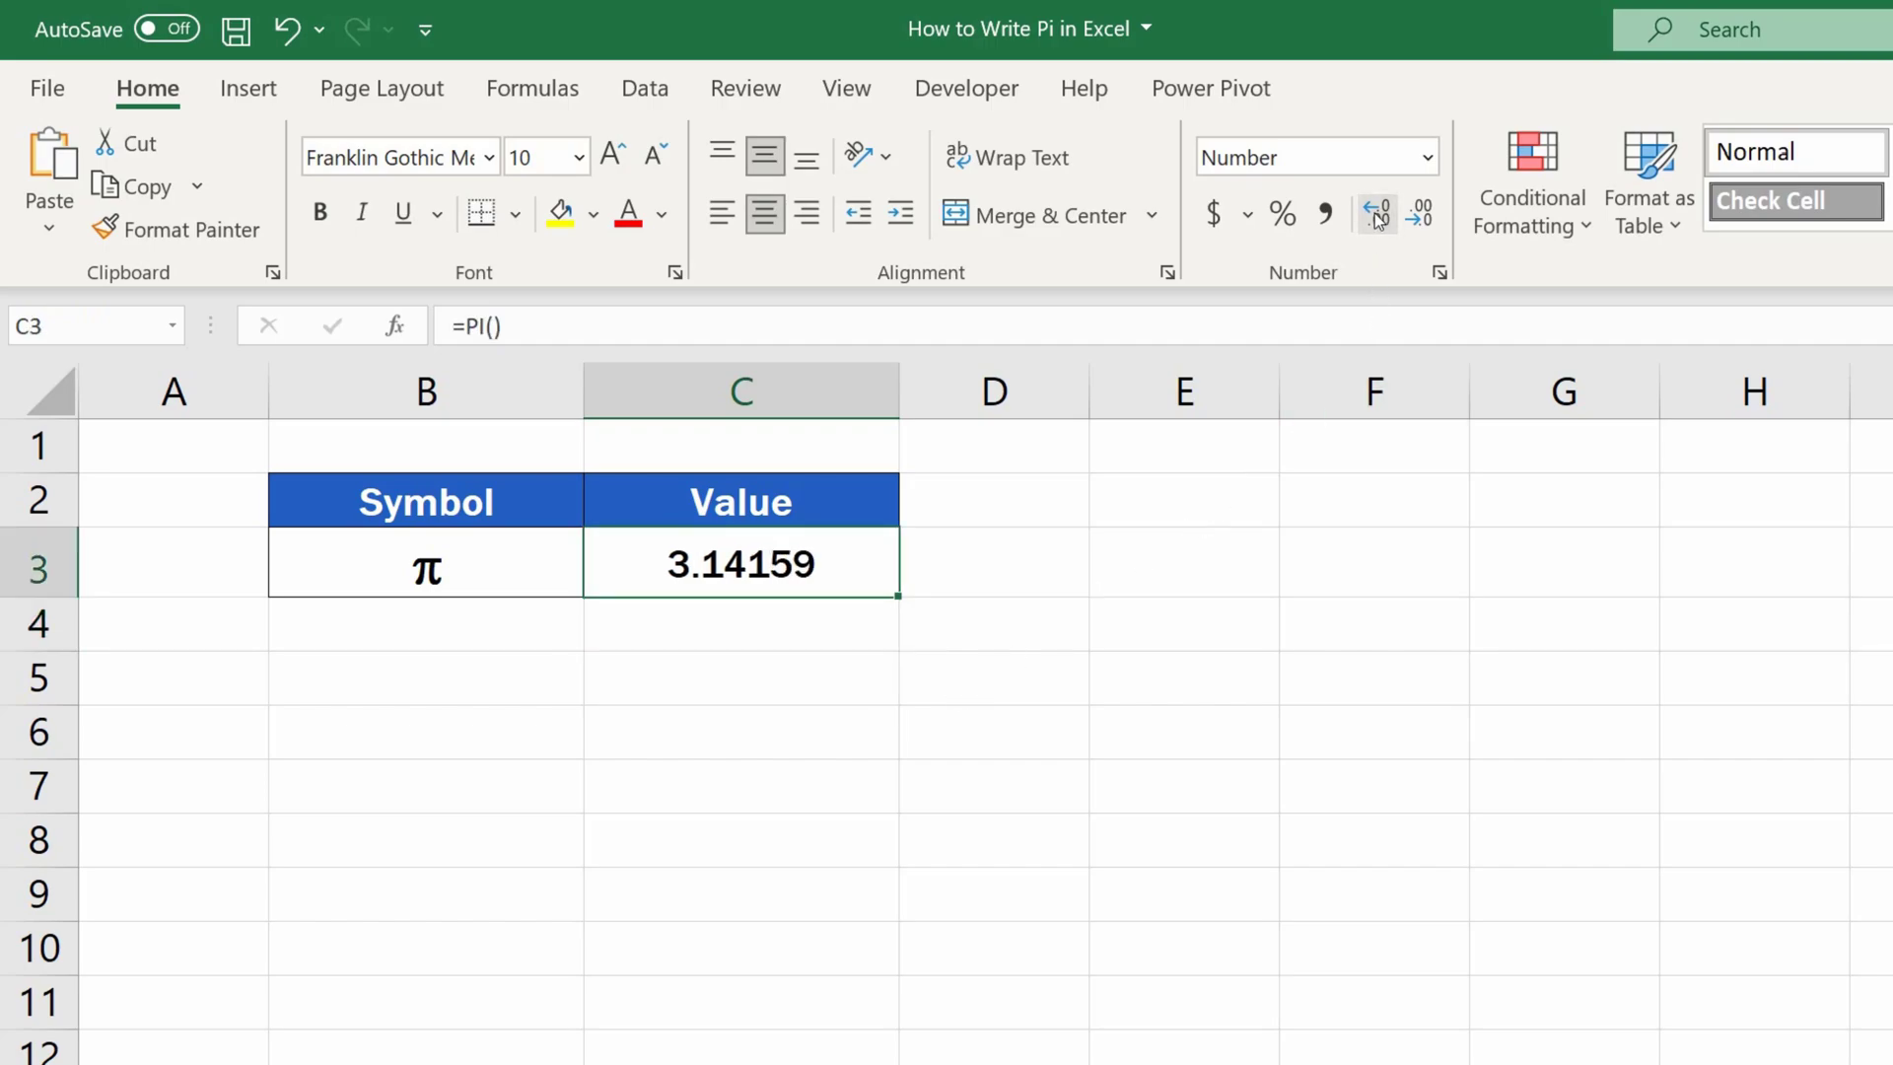
{"action": "left_click", "coordinate": [1377, 215]}
{"action": "left_click", "coordinate": [1377, 215]}
{"action": "left_click", "coordinate": [1378, 214]}
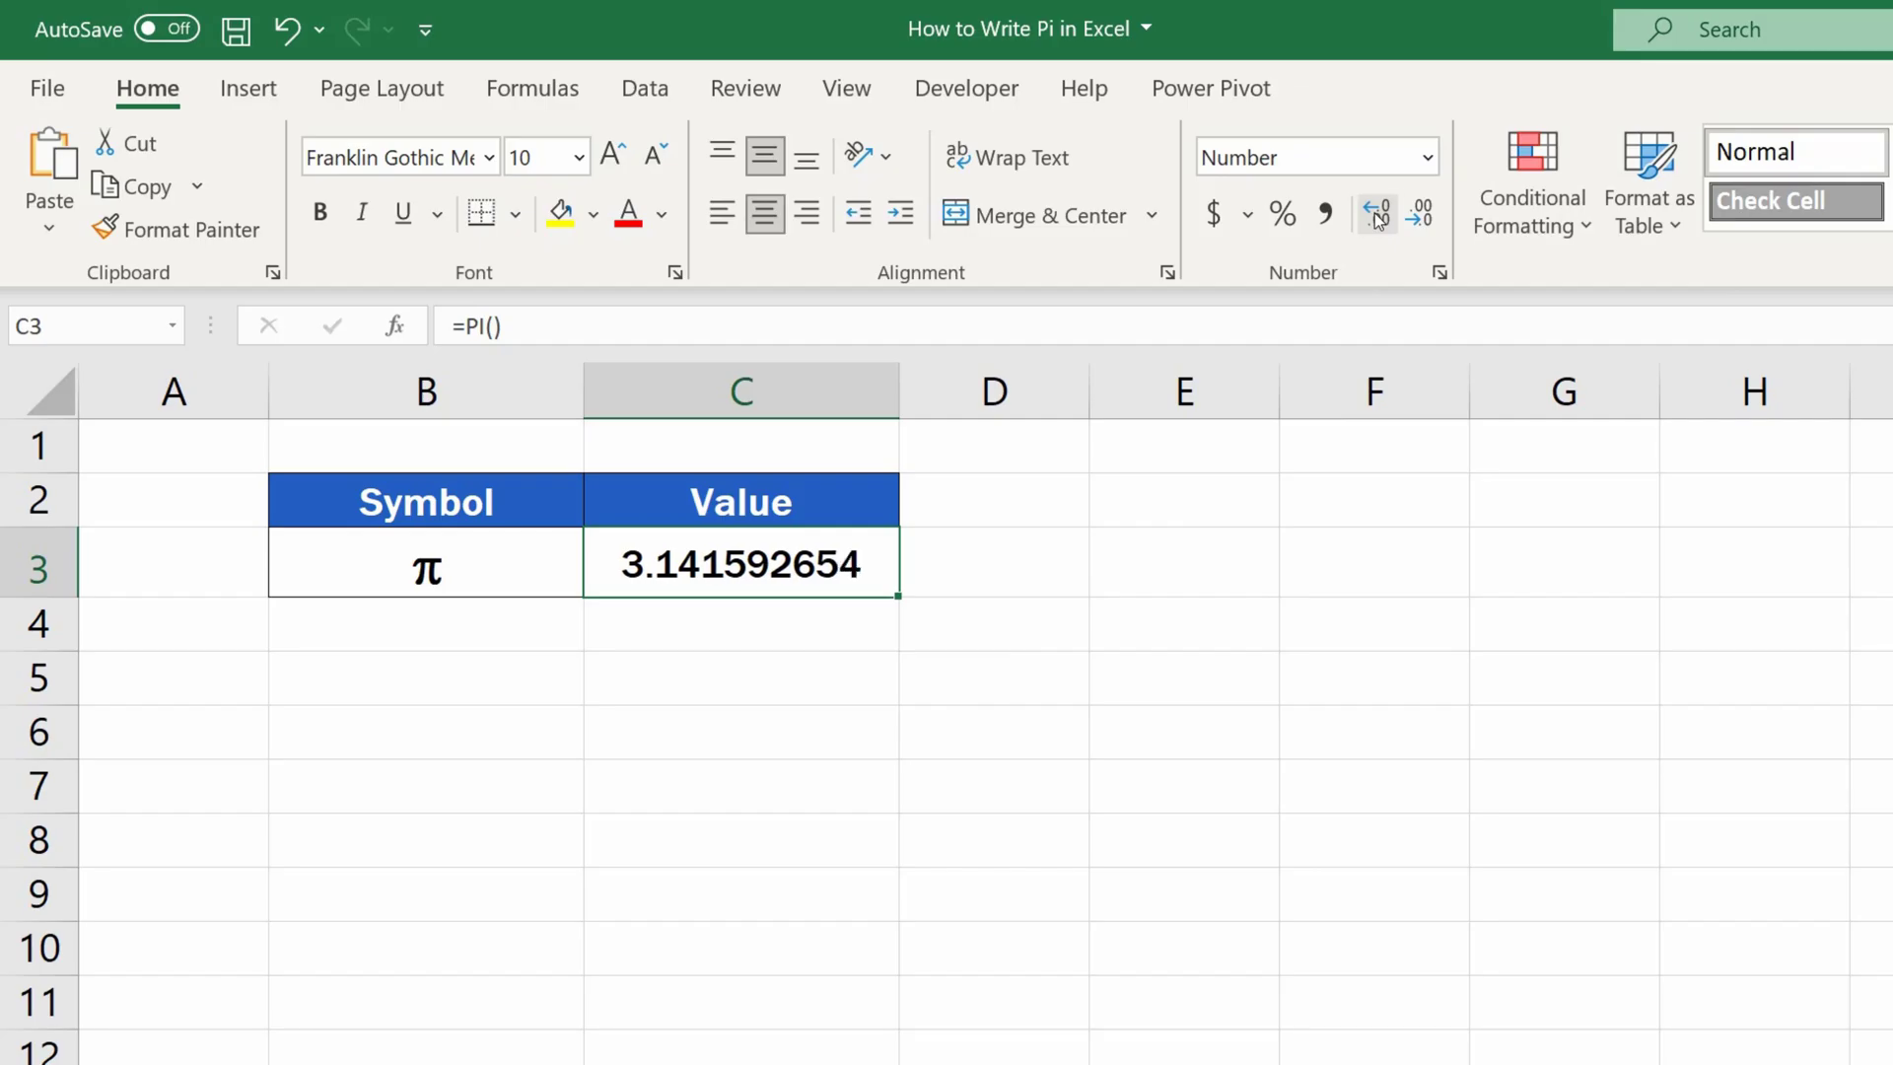